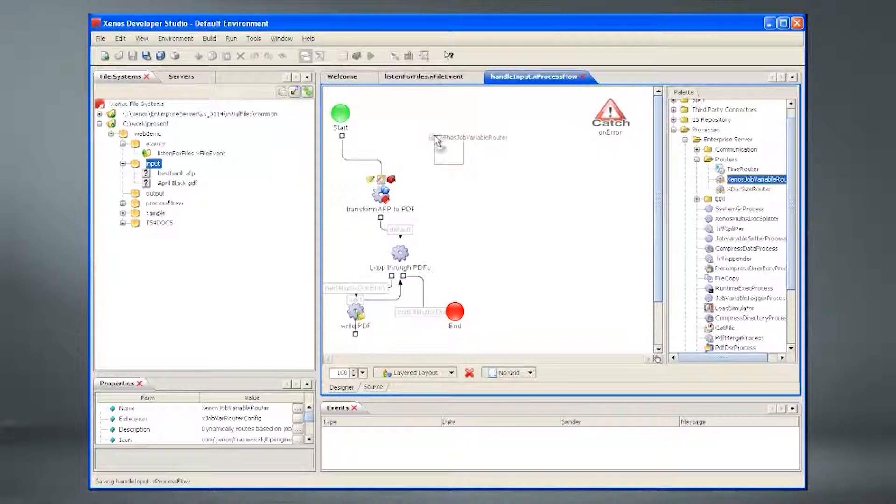
# Step: Add a single-use job variable router 'route on extension' and start linking it to transform AFP to PDF
pyautogui.moveTo(437, 142); pyautogui.dragTo(439, 142)
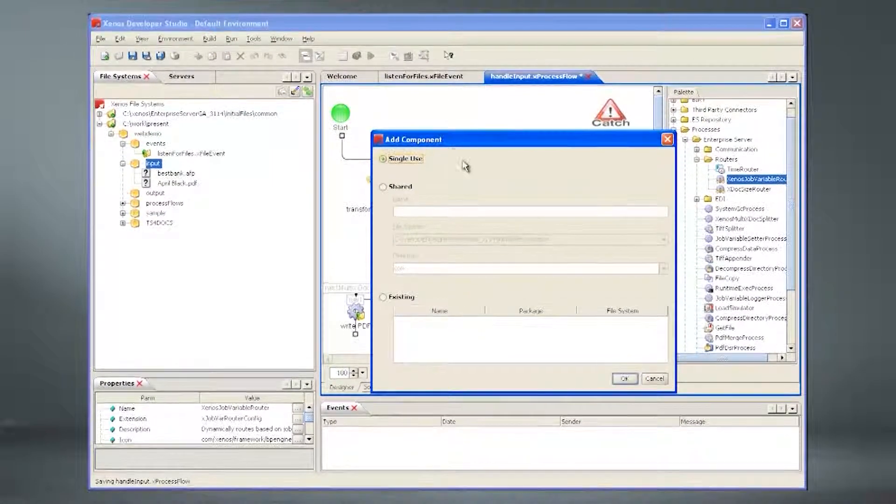
pyautogui.click(631, 382)
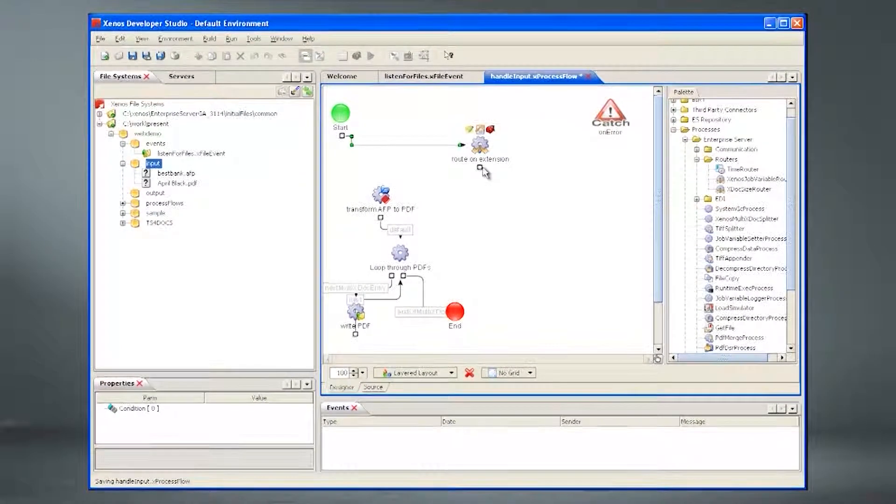
pyautogui.moveTo(400, 187); pyautogui.dragTo(392, 190)
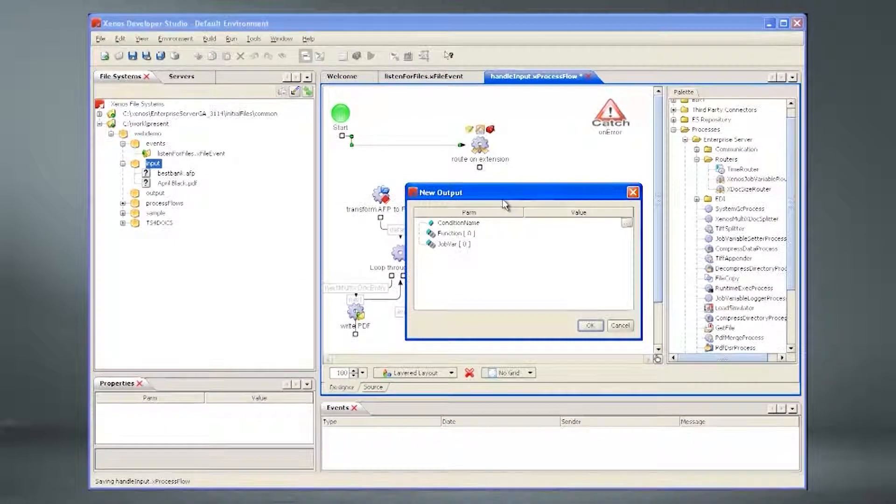
# Step: Name the new output's condition 'afp' and add a STRING equals function to its expression
pyautogui.click(549, 223)
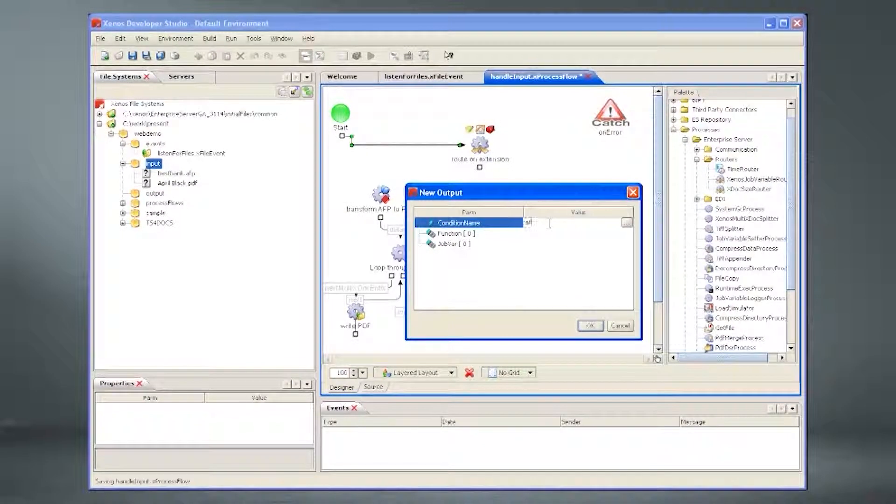
pyautogui.click(515, 234)
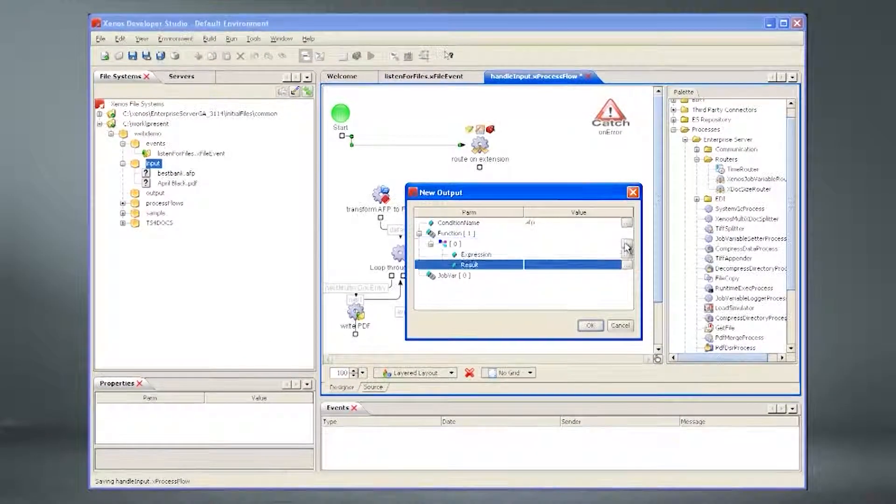
pyautogui.click(626, 246)
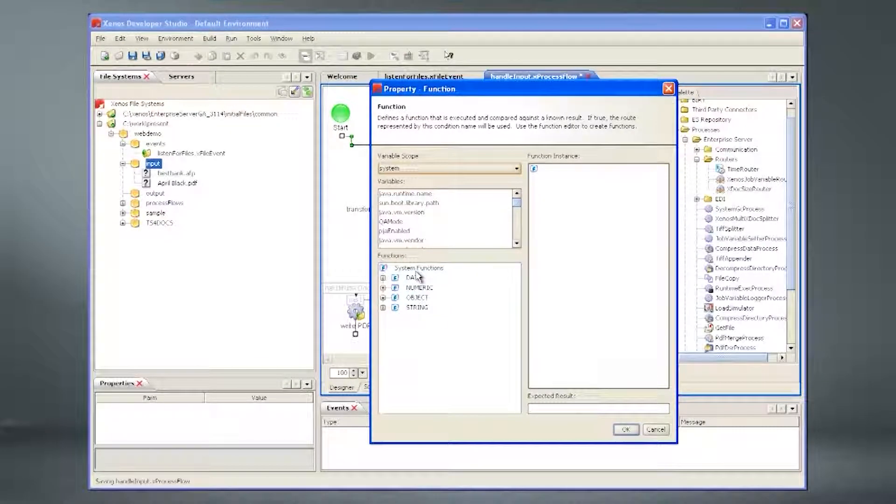
pyautogui.click(382, 308)
pyautogui.moveTo(427, 308); pyautogui.dragTo(535, 169)
# Step: Set the equals arguments to extension and ".afp" and confirm the afp output
pyautogui.click(566, 180)
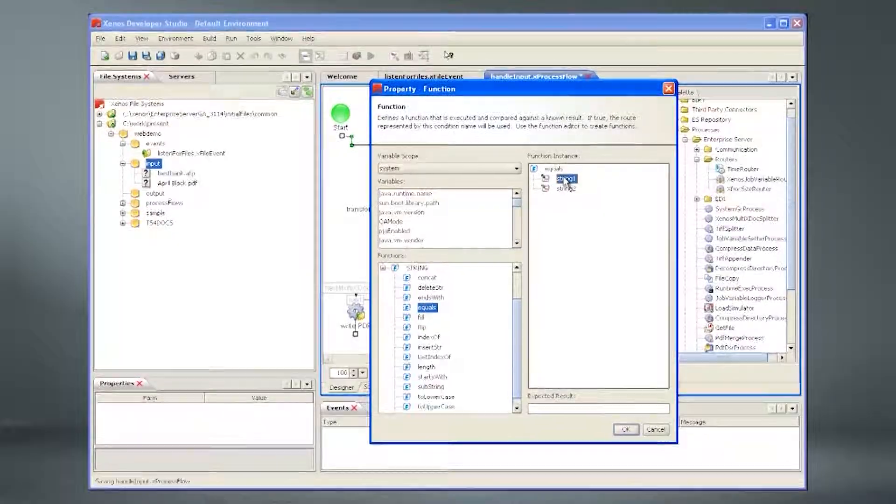
pyautogui.write('extension')
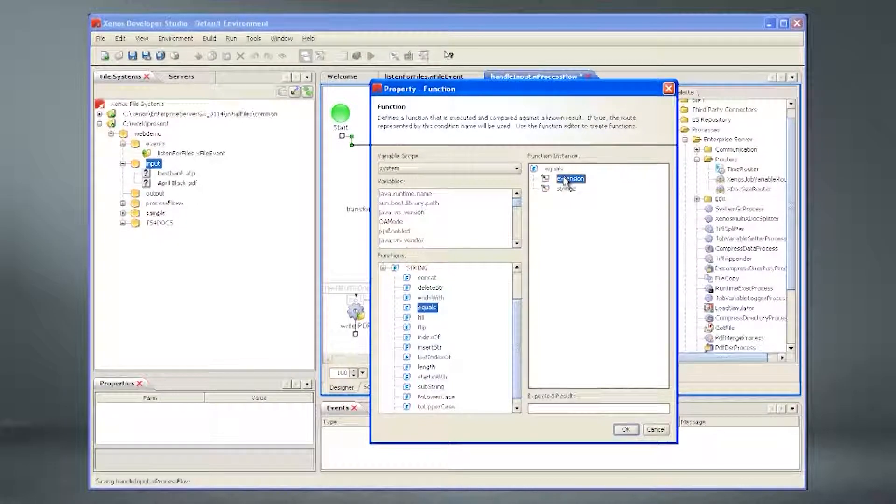
pyautogui.rightClick(565, 180)
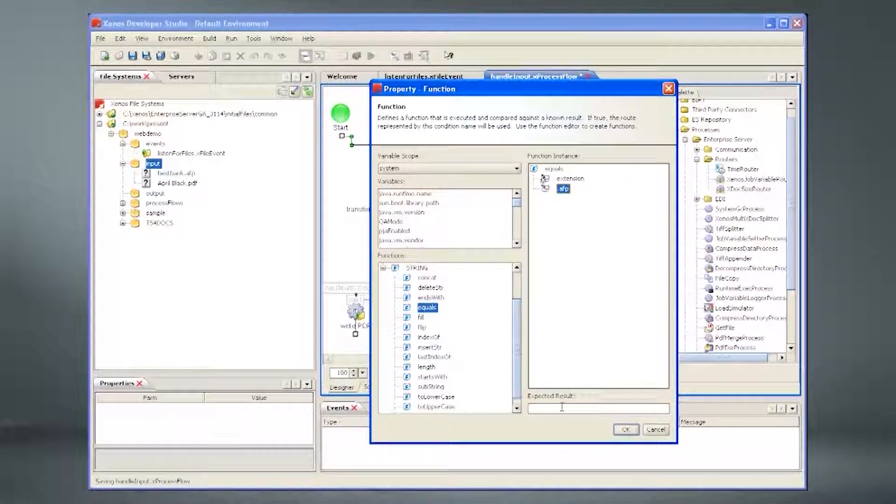
pyautogui.click(627, 429)
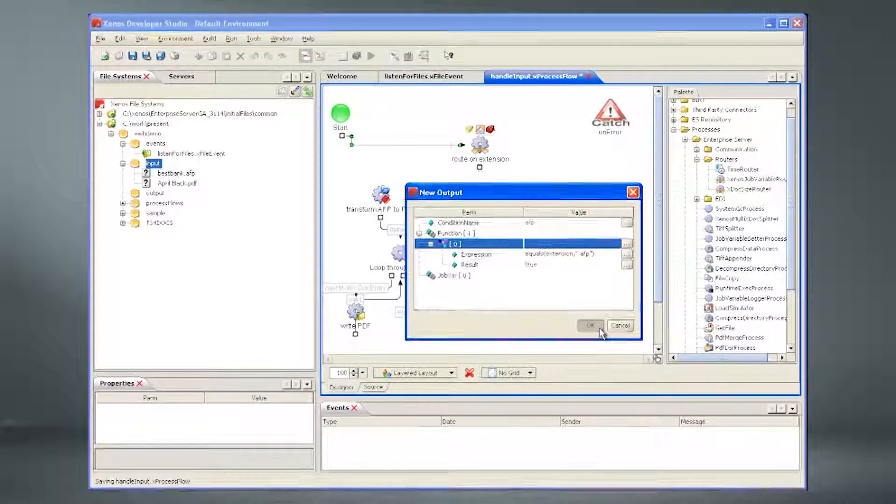
pyautogui.click(599, 329)
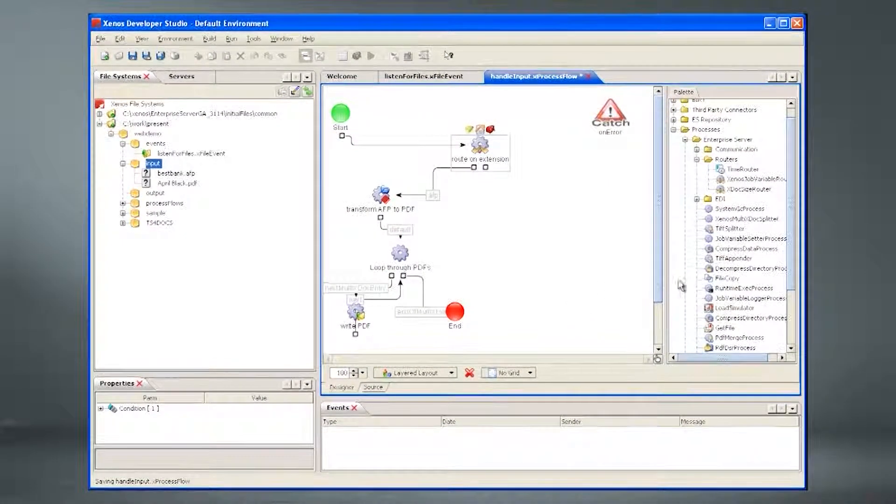
pyautogui.click(697, 149)
# Step: Add a single-use mail process named 'send success email'
pyautogui.moveTo(743, 179); pyautogui.dragTo(510, 230)
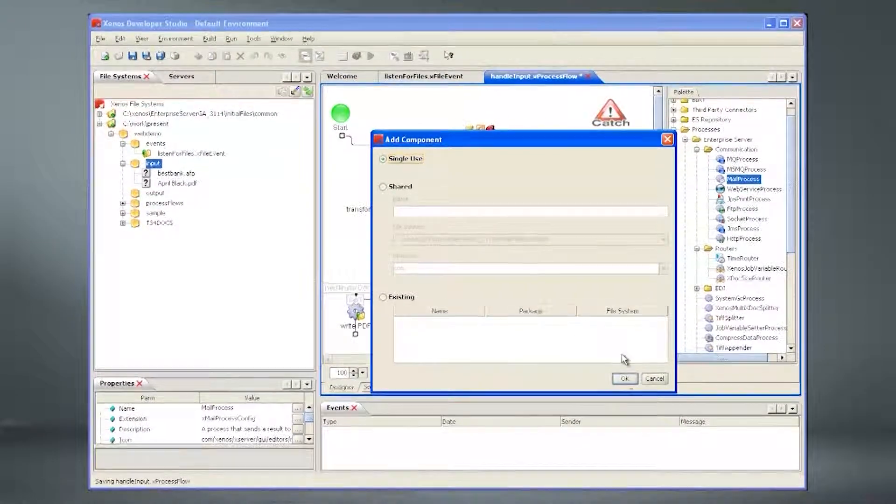
pyautogui.click(625, 378)
pyautogui.doubleClick(537, 277)
pyautogui.write('send success email')
pyautogui.press('Return')
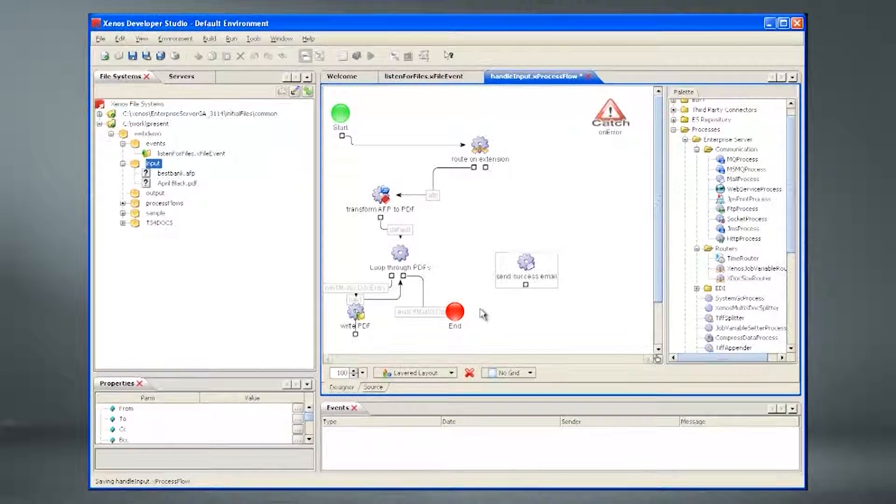
# Step: Move End, reconnect Loop through PDFs' end link to send success email, and open its settings
pyautogui.moveTo(455, 311); pyautogui.dragTo(537, 330)
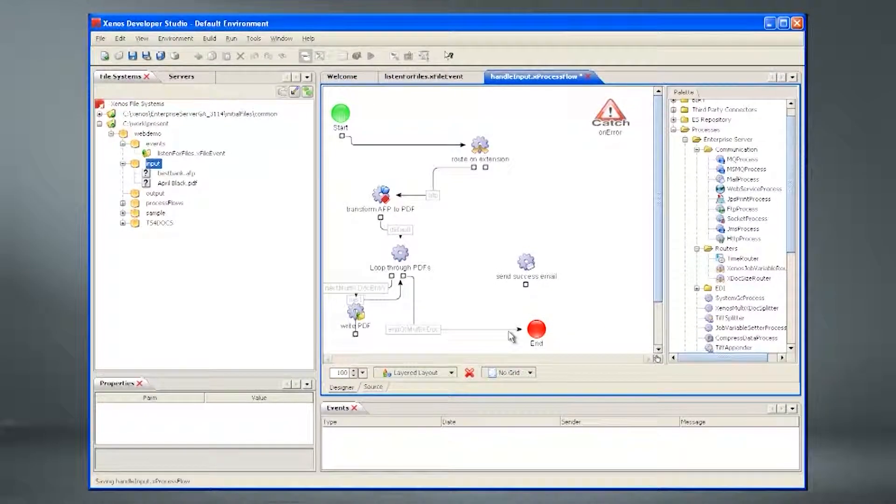
pyautogui.moveTo(518, 330); pyautogui.dragTo(539, 308)
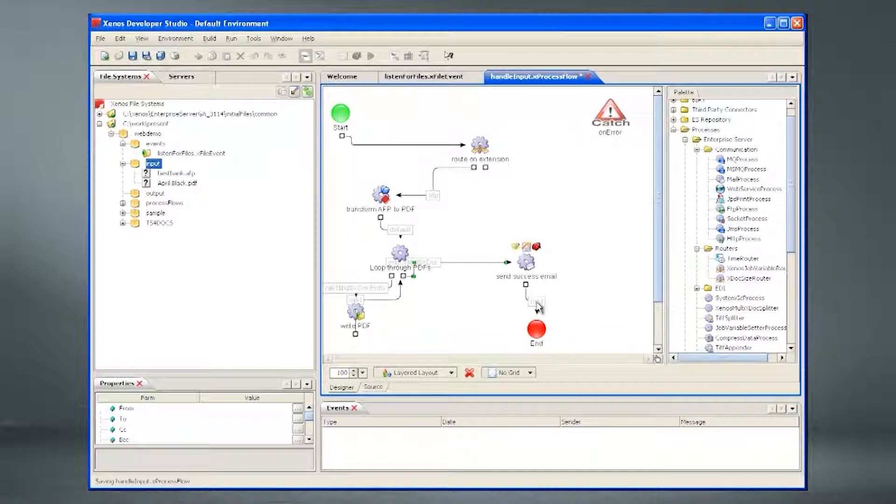
pyautogui.moveTo(532, 268); pyautogui.dragTo(517, 276)
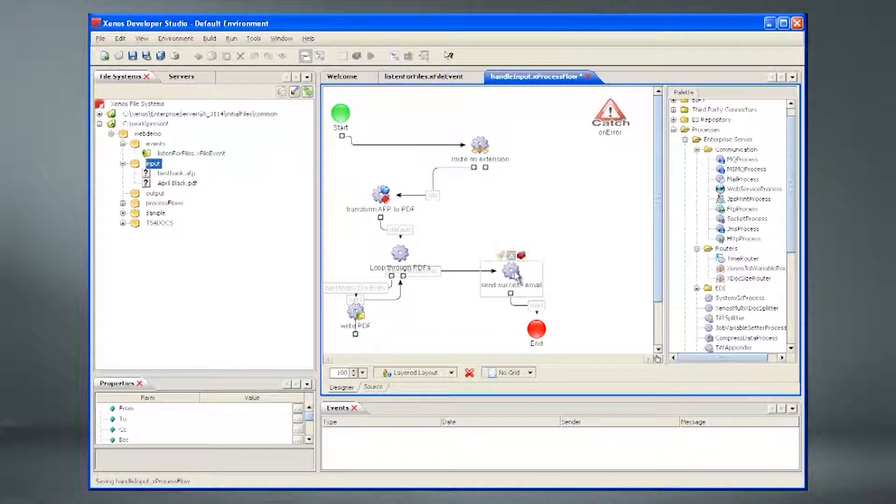
pyautogui.doubleClick(515, 273)
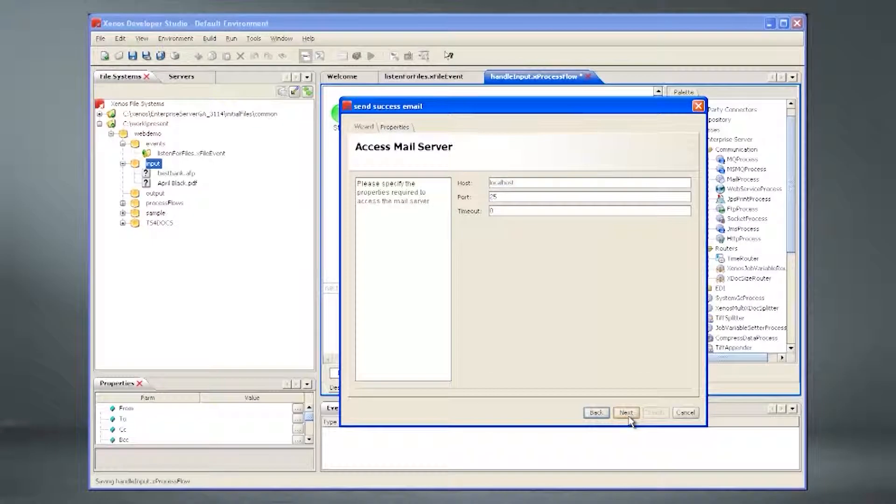
# Step: Fill in the success email's sender, recipient and a subject ending ${filename}${extension}
pyautogui.click(626, 412)
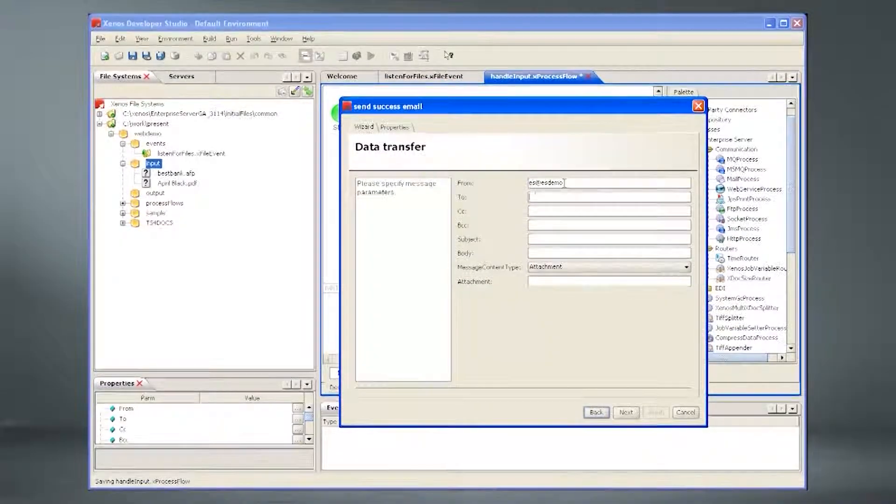
pyautogui.click(562, 192)
pyautogui.write('File successfully received and transformed -')
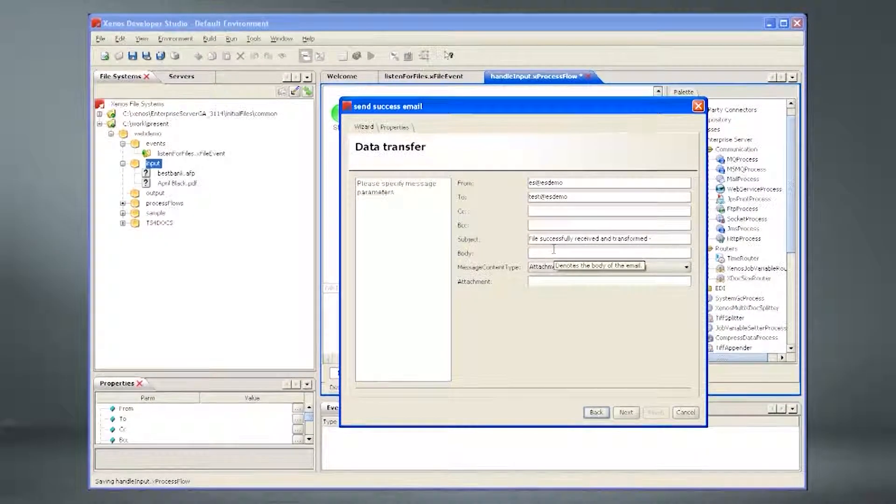
pyautogui.write('${filename')
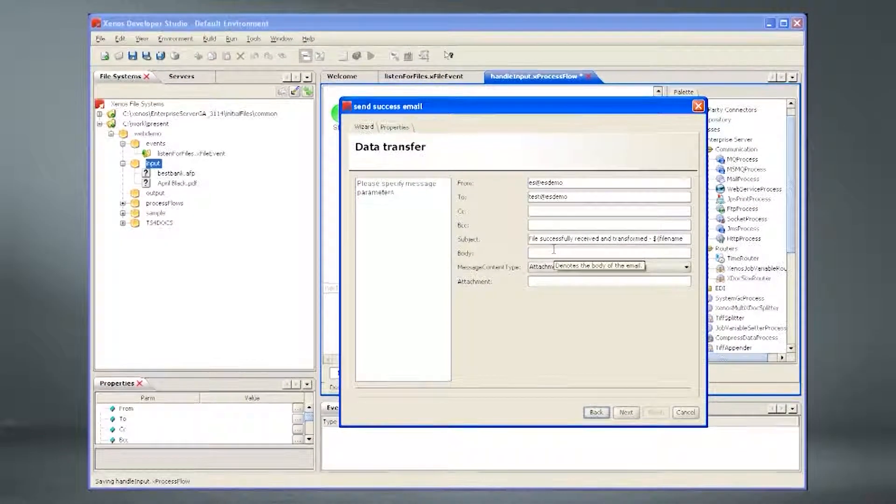
pyautogui.write('}${extension}')
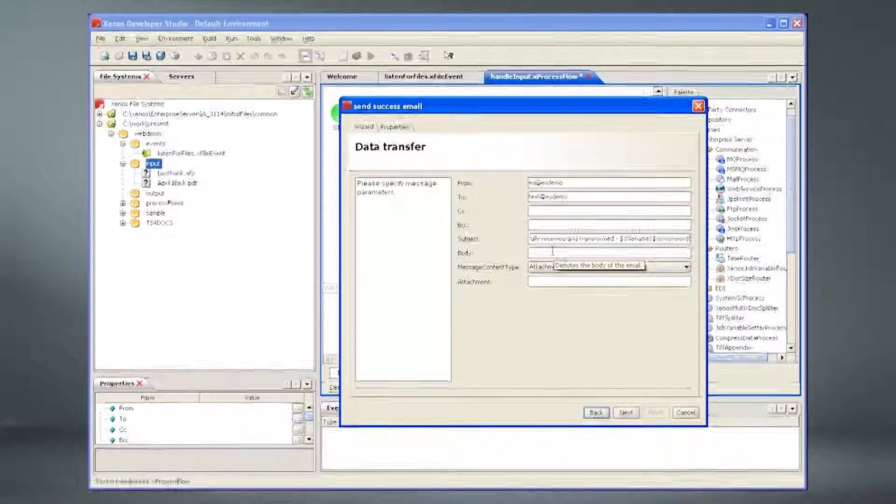
# Step: Copy the subject into the body and set the message content type to Body
pyautogui.hotkey('ctrl', 'a')
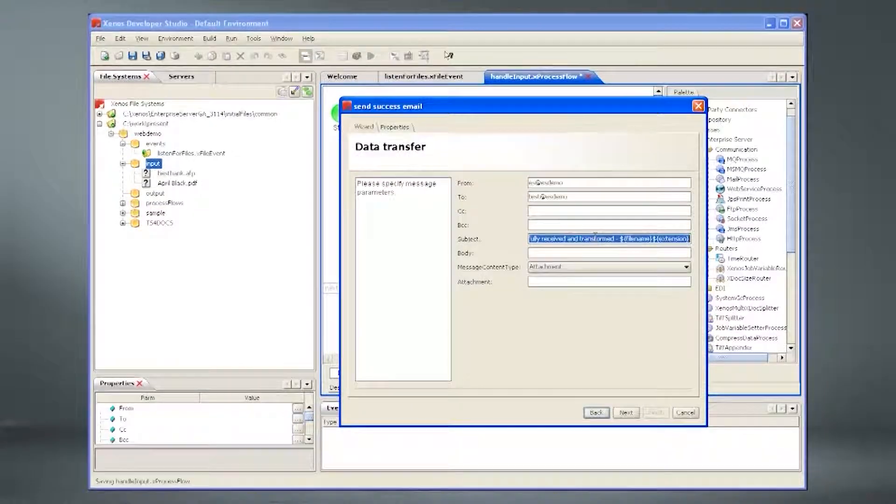
pyautogui.hotkey('ctrl', 'c')
pyautogui.click(593, 253)
pyautogui.hotkey('ctrl', 'v')
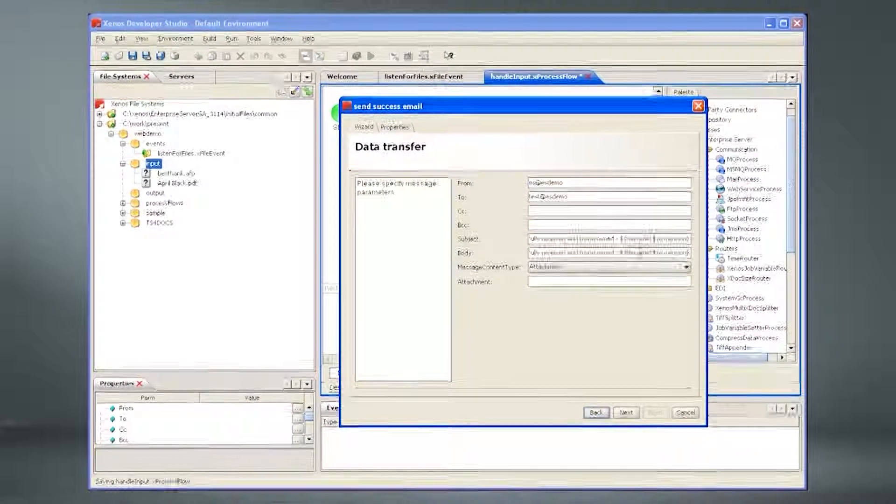
pyautogui.moveTo(620, 252); pyautogui.dragTo(739, 259)
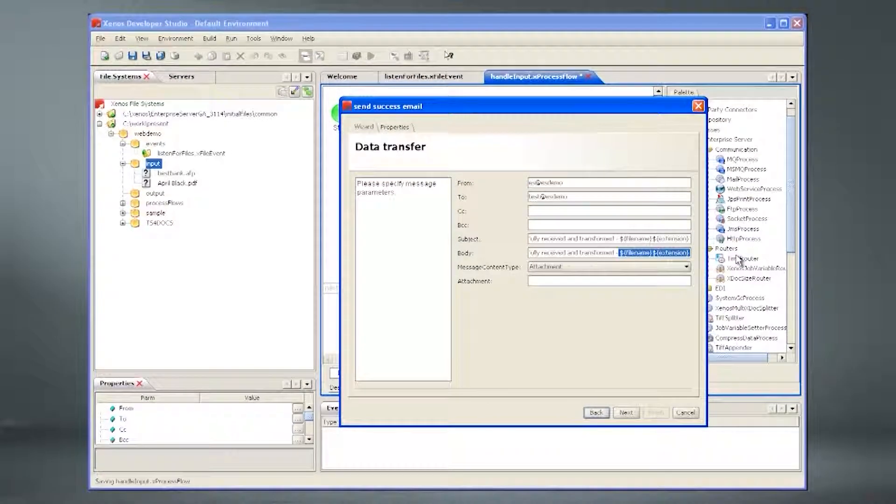
pyautogui.click(684, 266)
pyautogui.click(626, 295)
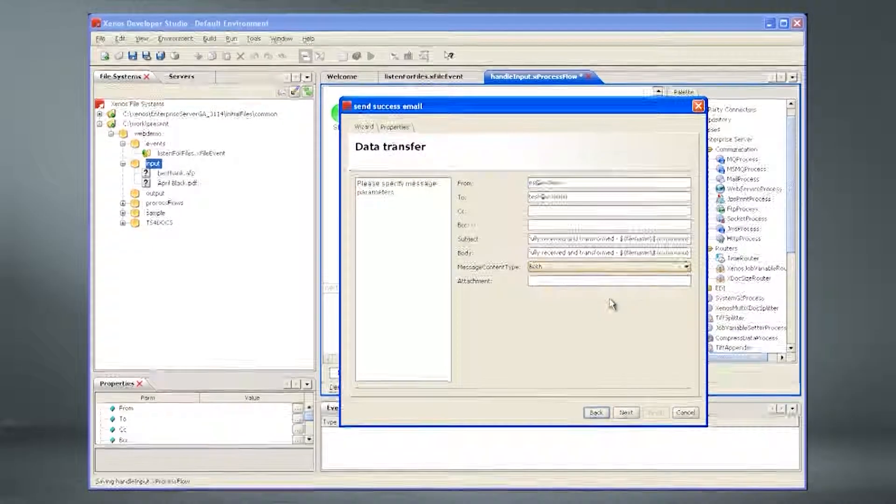
pyautogui.click(586, 270)
pyautogui.click(575, 294)
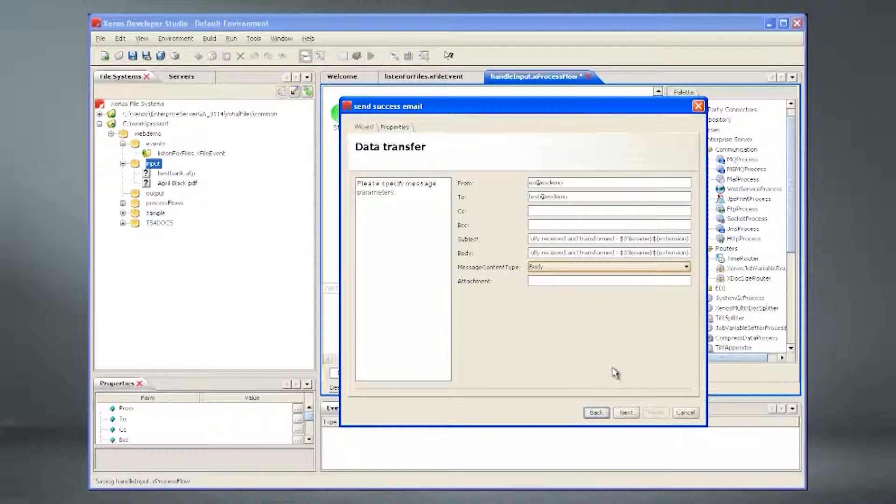
pyautogui.click(626, 413)
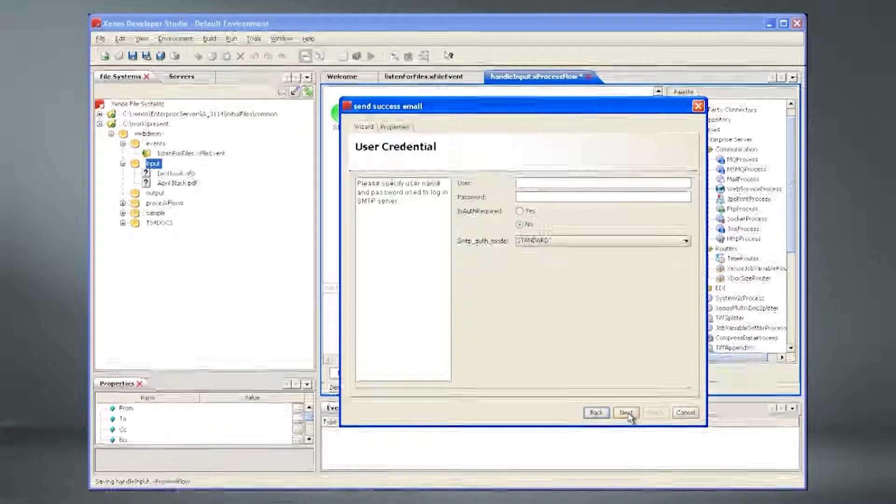
# Step: Finish send success email with default credential and retry settings, then drag in another MailProcess
pyautogui.click(626, 413)
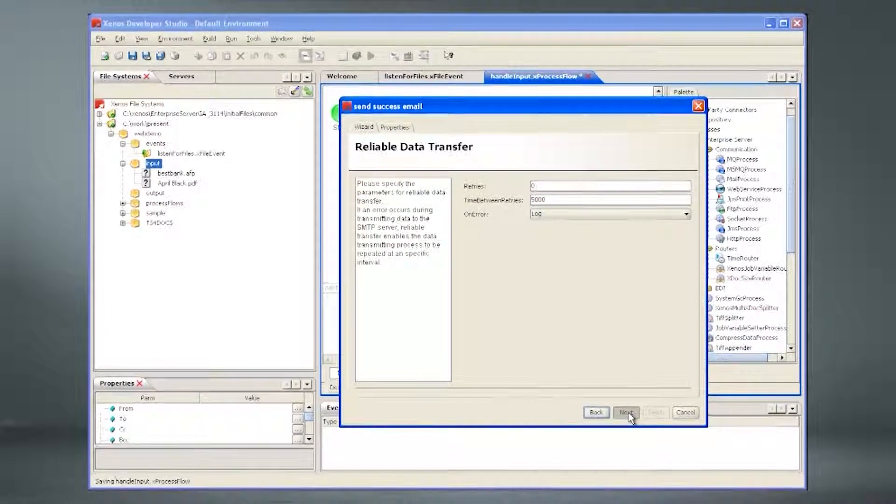
pyautogui.click(627, 413)
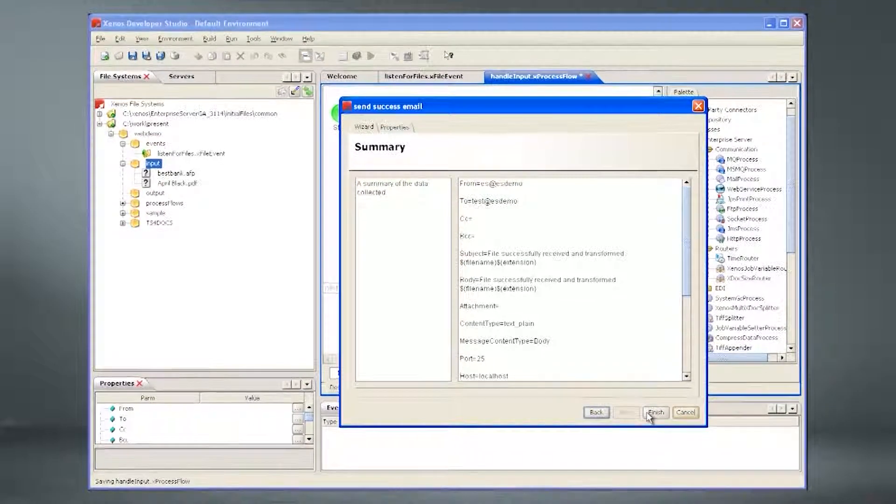
pyautogui.click(651, 413)
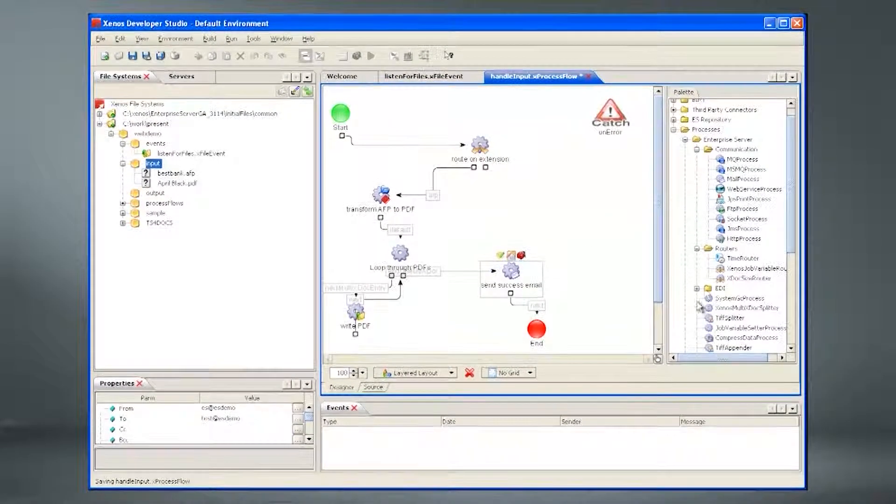
pyautogui.moveTo(743, 179); pyautogui.dragTo(536, 189)
# Step: Add the single-use mail process and rename it 'send failure email'
pyautogui.click(624, 378)
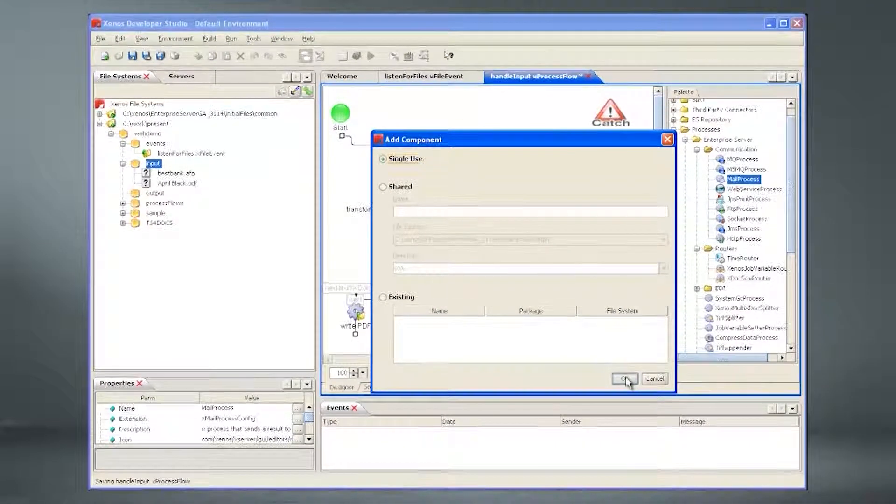
pyautogui.click(562, 207)
pyautogui.click(566, 206)
pyautogui.write('send failure email')
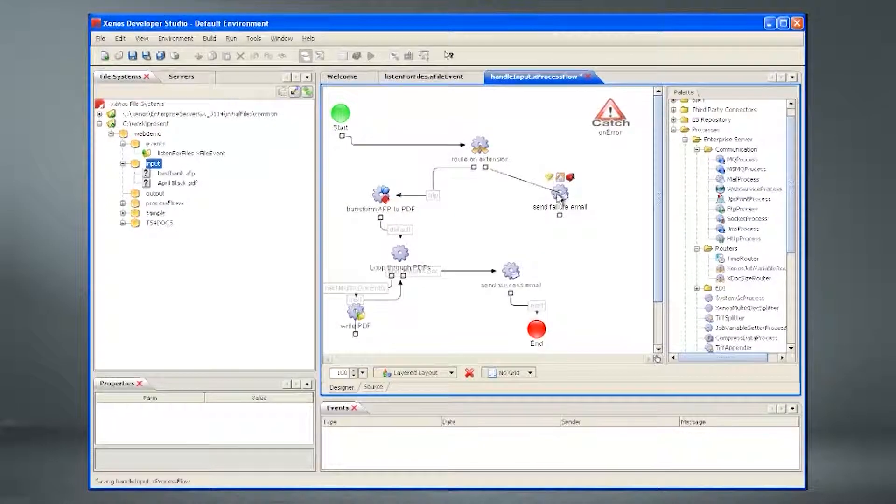
# Step: Connect route on extension to send failure email through a 'default' output condition
pyautogui.moveTo(559, 198); pyautogui.dragTo(559, 199)
pyautogui.click(555, 223)
pyautogui.write('default')
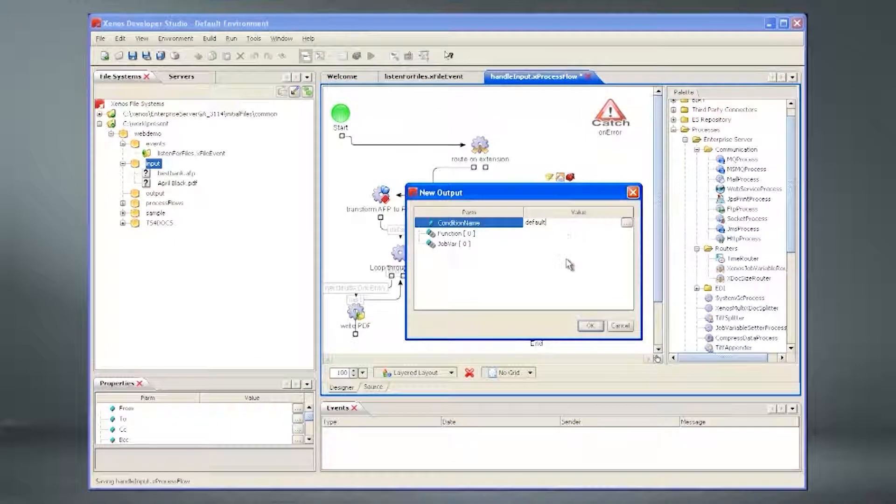
pyautogui.click(591, 326)
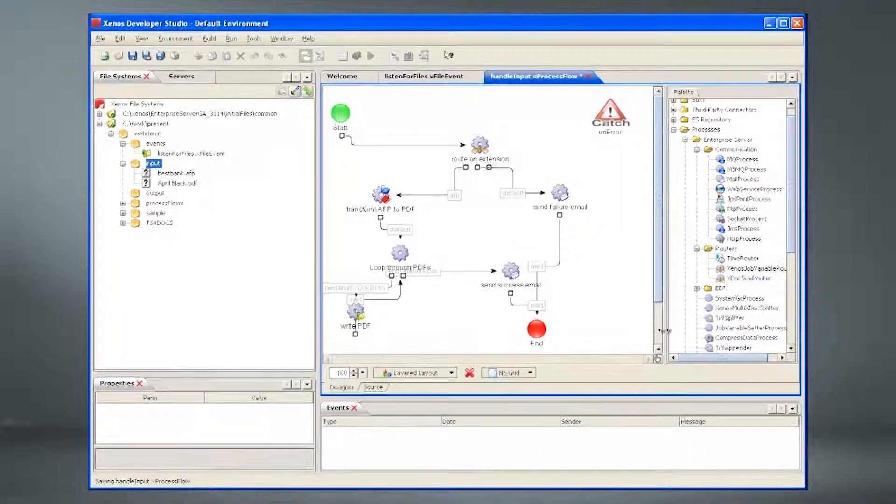
# Step: Open send failure email's wizard and fill in the sender and recipient addresses
pyautogui.doubleClick(562, 195)
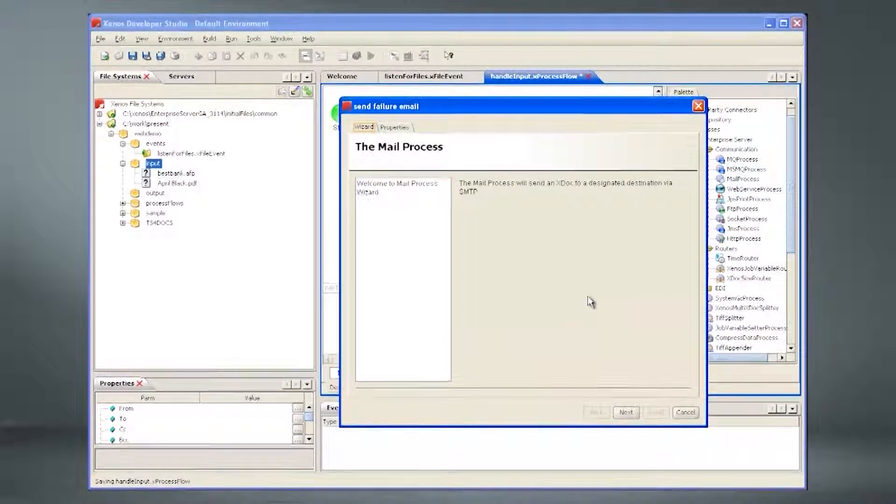
pyautogui.click(626, 412)
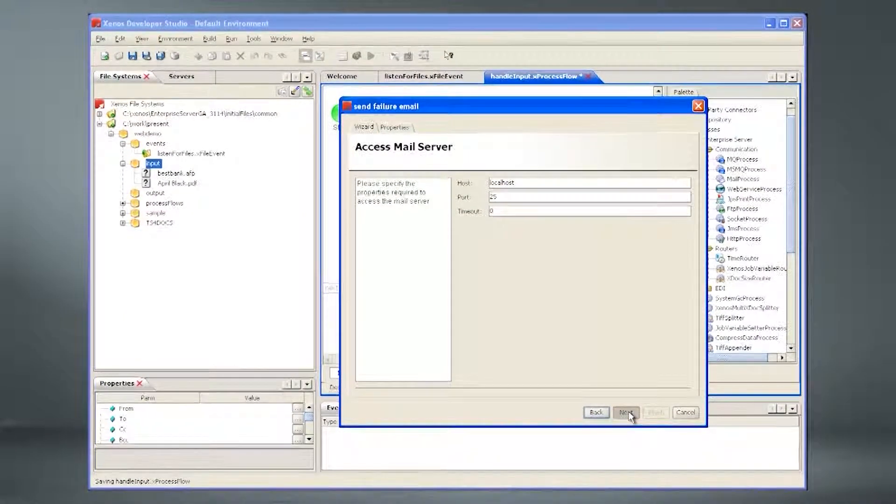
pyautogui.click(627, 413)
pyautogui.click(583, 182)
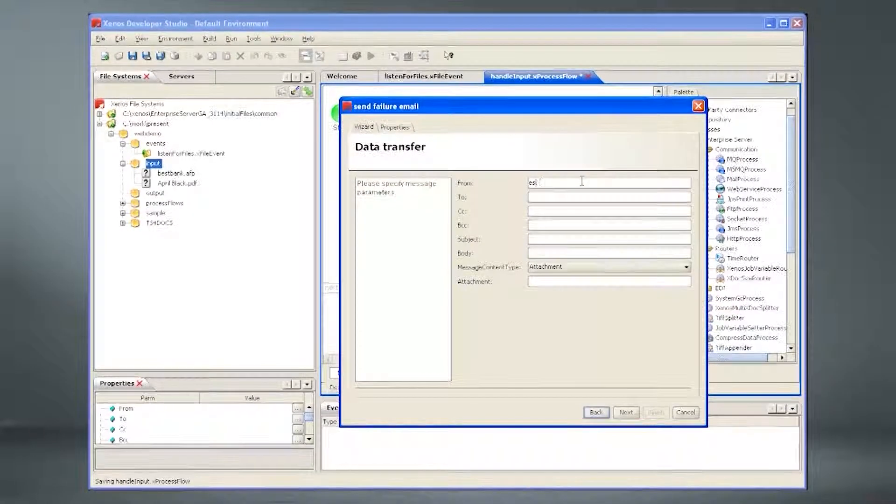
pyautogui.press('Tab')
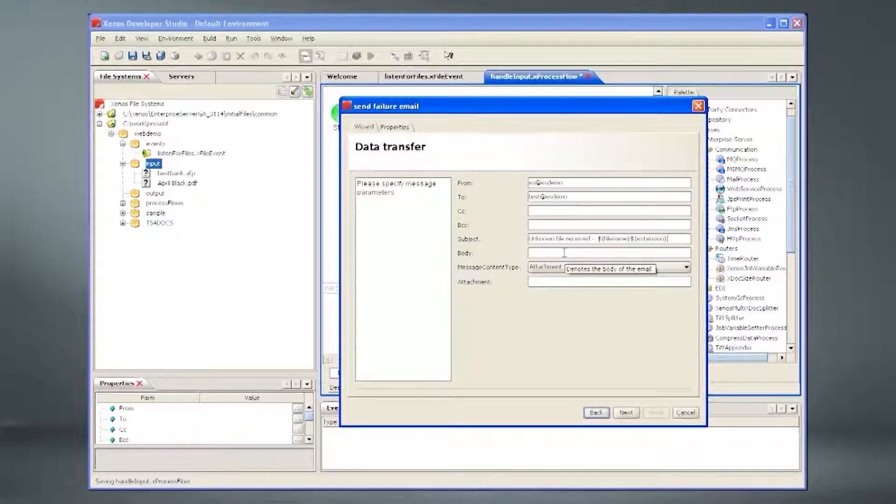
# Step: Copy the subject 'Unknown file received - ${filename}${extension}' into the body and set content type Both
pyautogui.hotkey('ctrl', 'c')
pyautogui.click(551, 252)
pyautogui.hotkey('ctrl', 'v')
pyautogui.click(560, 268)
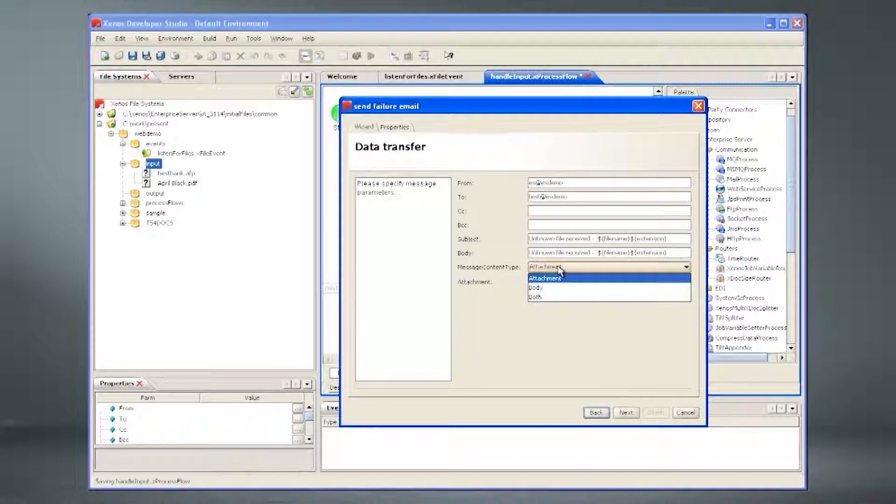
pyautogui.click(556, 297)
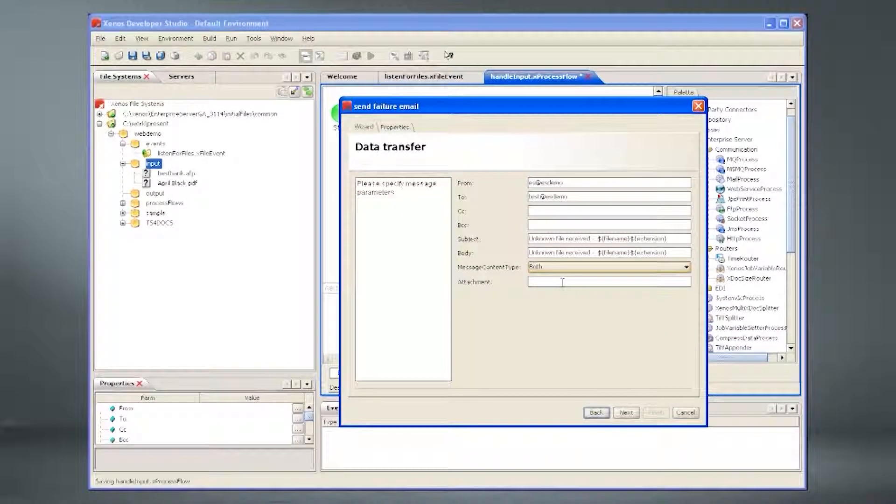
# Step: Attach ${filename}${extension} and finish the wizard with default credential and retry settings
pyautogui.moveTo(598, 253); pyautogui.dragTo(669, 253)
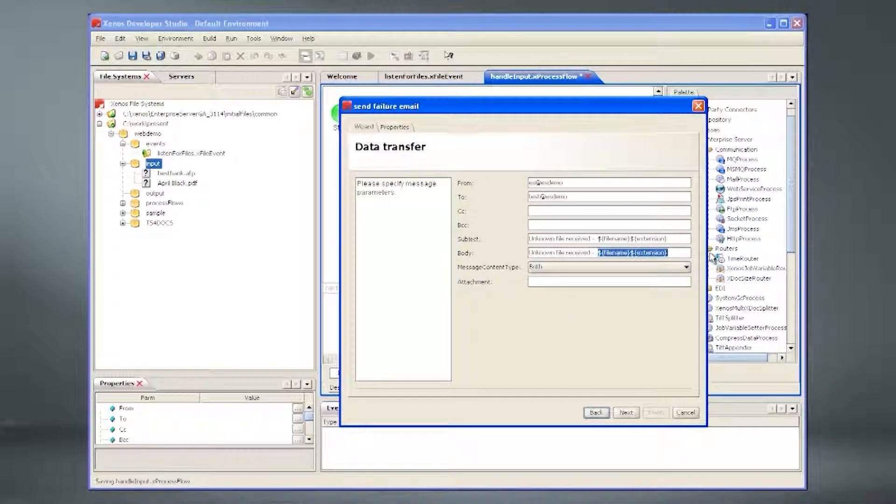
pyautogui.hotkey('ctrl', 'c')
pyautogui.click(682, 281)
pyautogui.hotkey('ctrl', 'v')
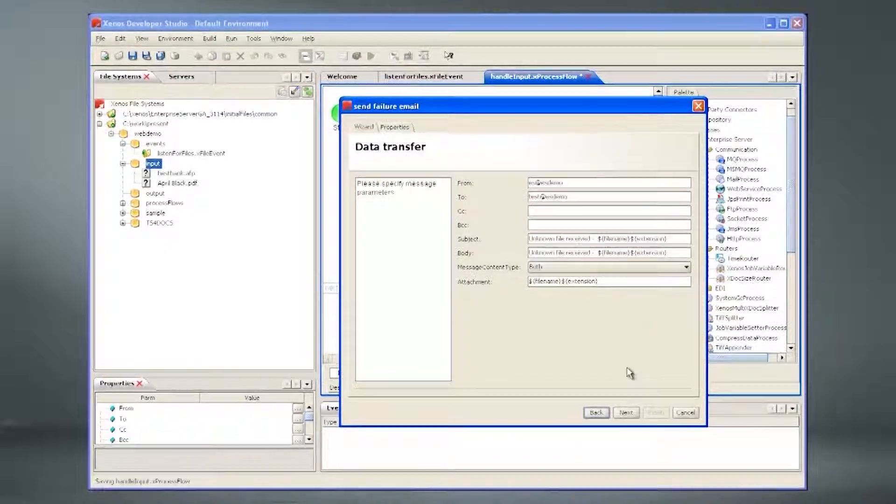
pyautogui.click(625, 412)
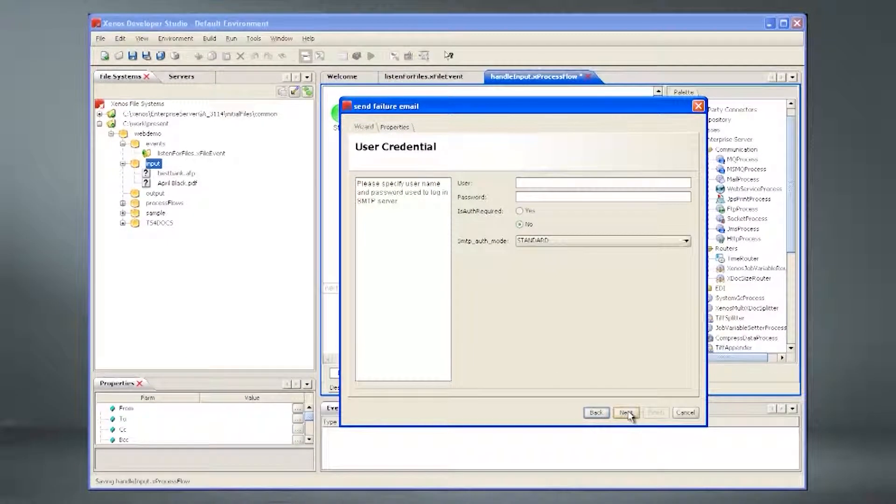
pyautogui.click(626, 413)
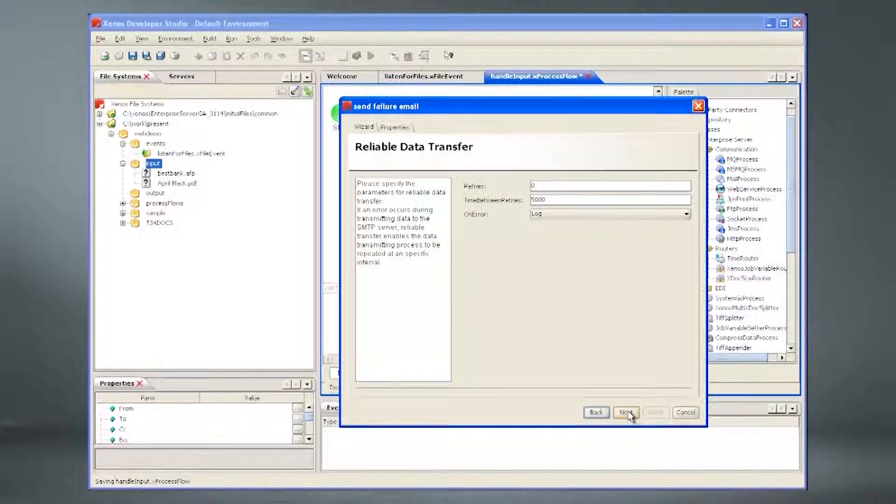
pyautogui.click(627, 413)
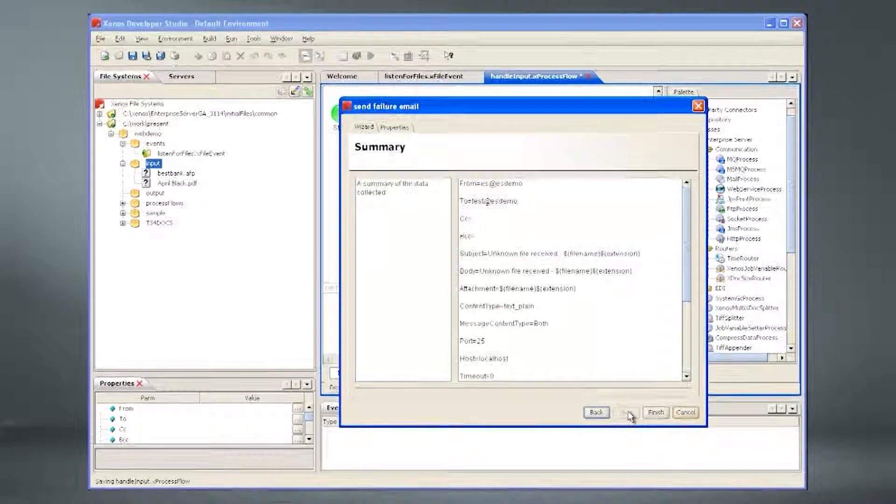
pyautogui.click(655, 414)
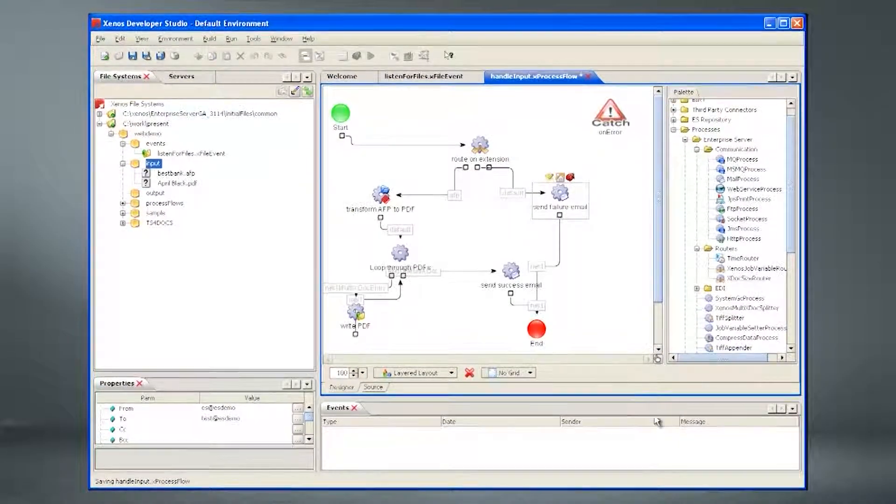
# Step: Save the handleInput flow and execute the listenForFiles event
pyautogui.click(132, 55)
pyautogui.click(142, 77)
pyautogui.click(177, 153)
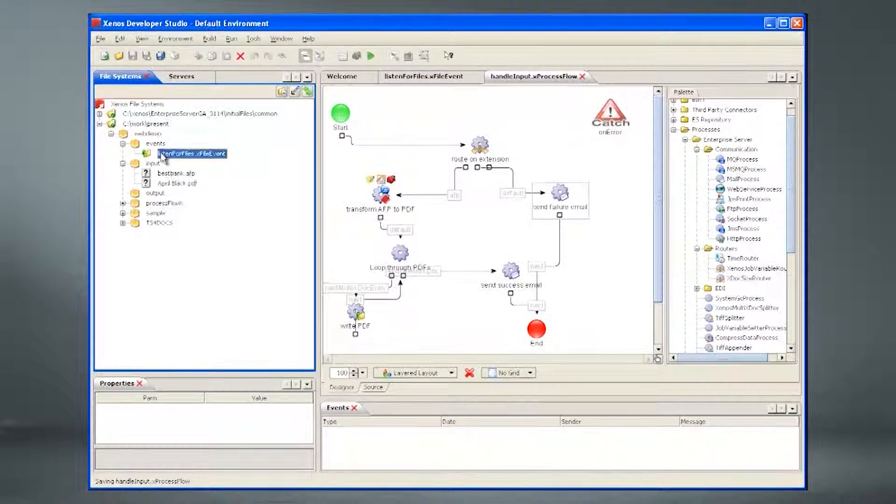
pyautogui.rightClick(161, 153)
pyautogui.click(189, 177)
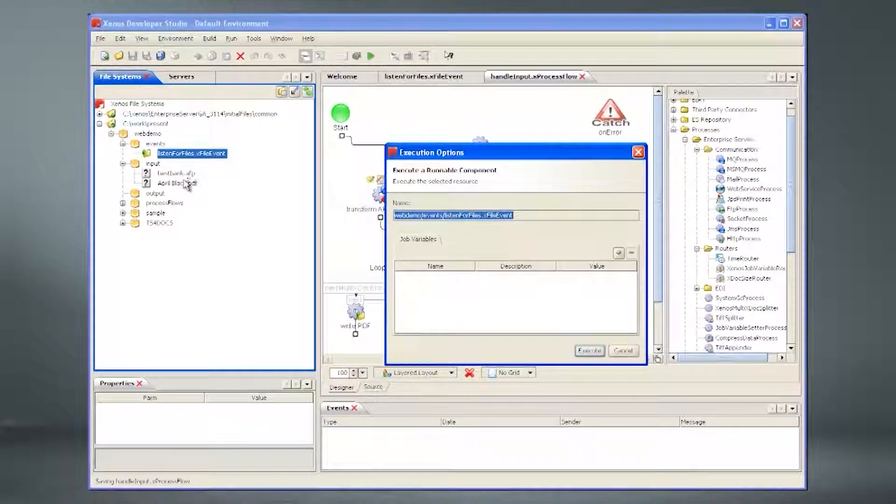
pyautogui.click(601, 354)
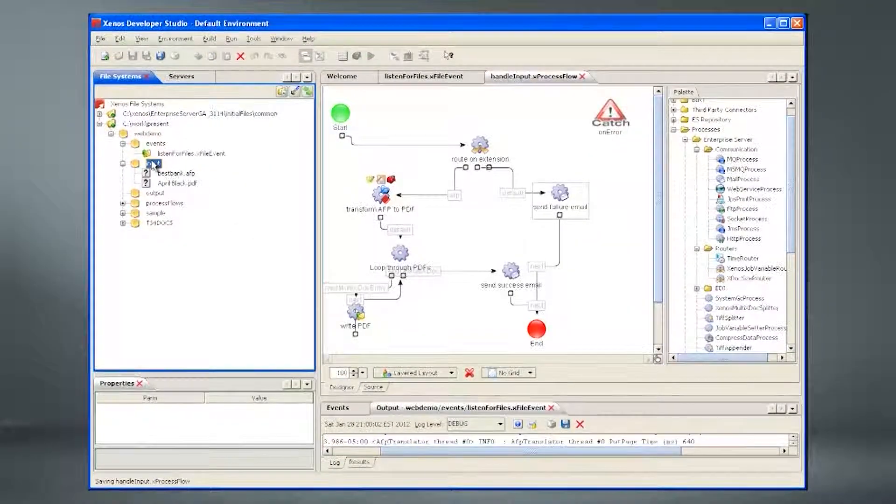
# Step: Refresh the input folder until both files show _finished, then stop listenForFiles
pyautogui.rightClick(152, 164)
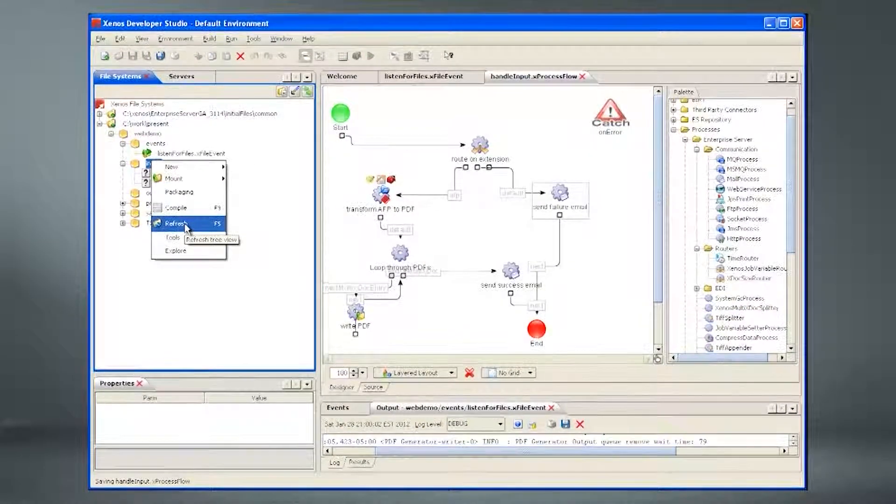
pyautogui.click(185, 224)
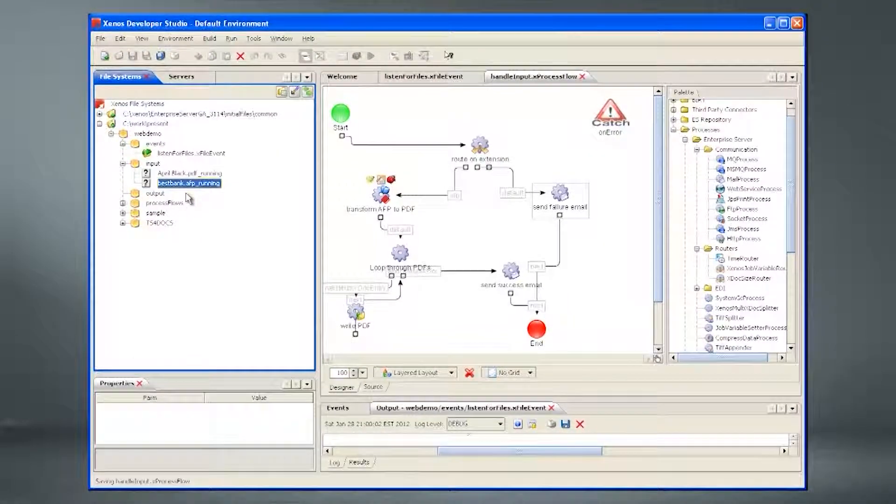
pyautogui.click(186, 155)
pyautogui.rightClick(187, 157)
pyautogui.click(199, 180)
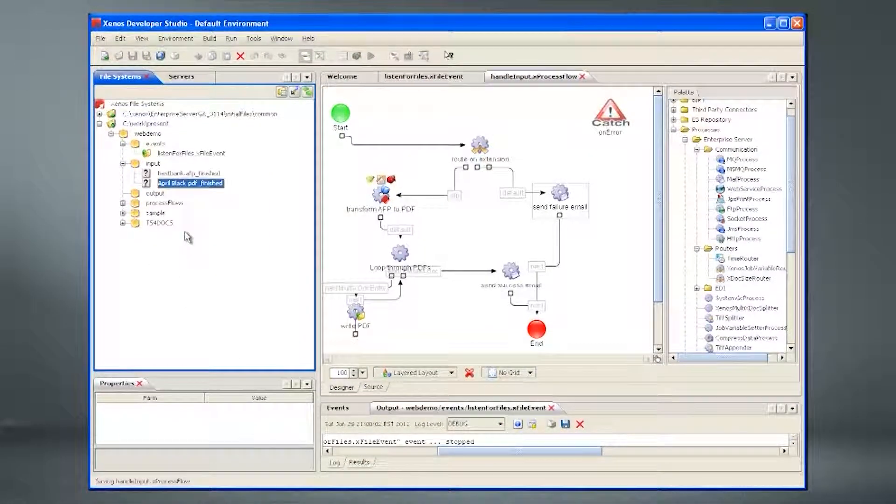
pyautogui.hotkey('alt', 'Tab')
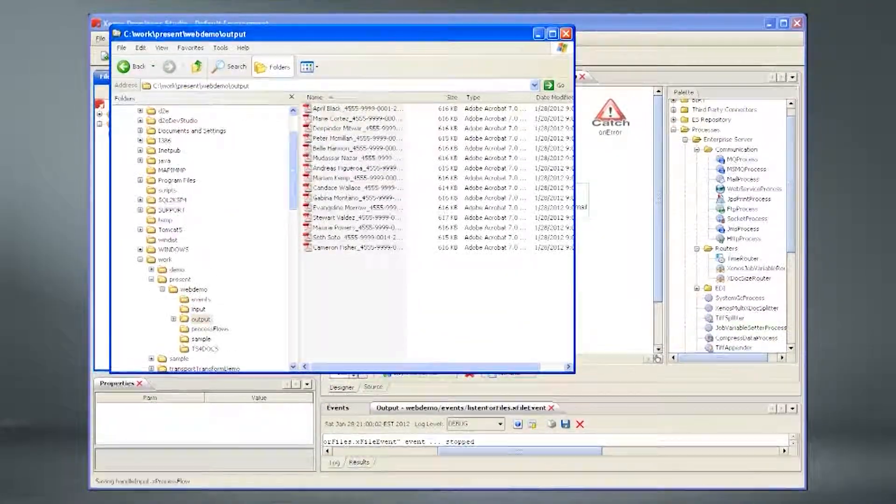
# Step: Widen the Name column to read the 15 generated PDF file names in webdemo\output
pyautogui.moveTo(417, 96); pyautogui.dragTo(430, 97)
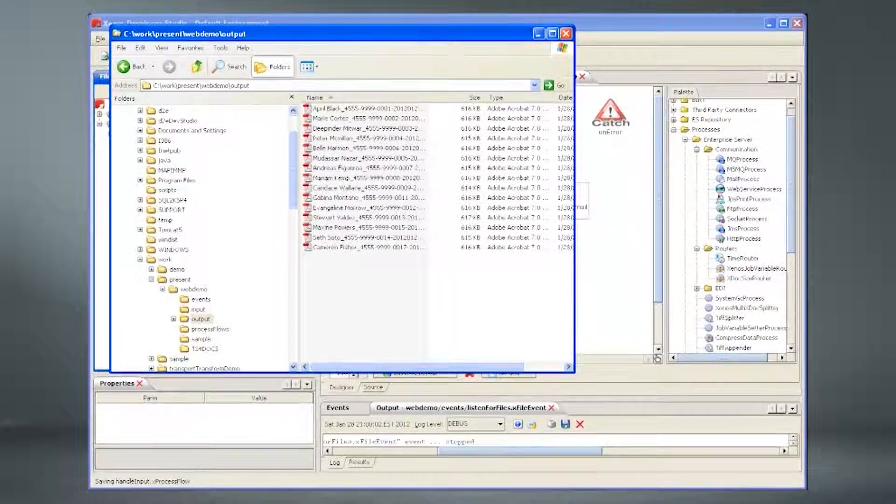
pyautogui.hotkey('alt', 'Tab')
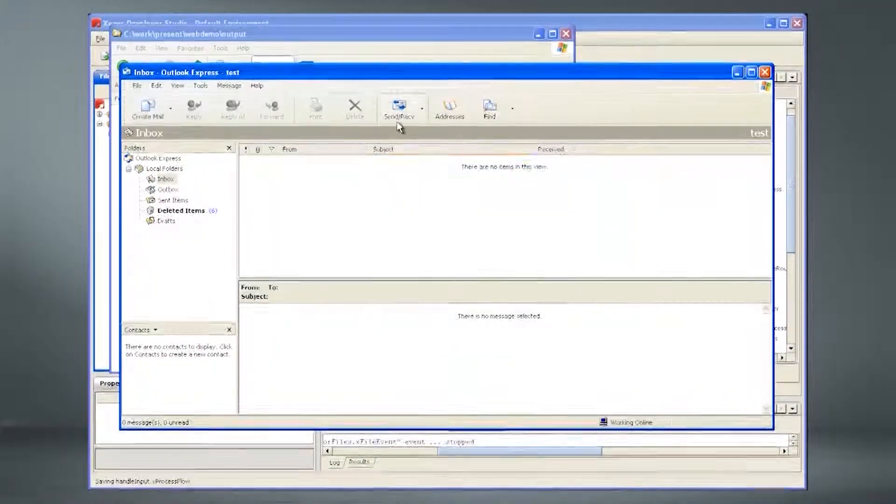
# Step: Receive the two notification emails and view the failure email's attached PDF in Adobe Reader
pyautogui.click(398, 121)
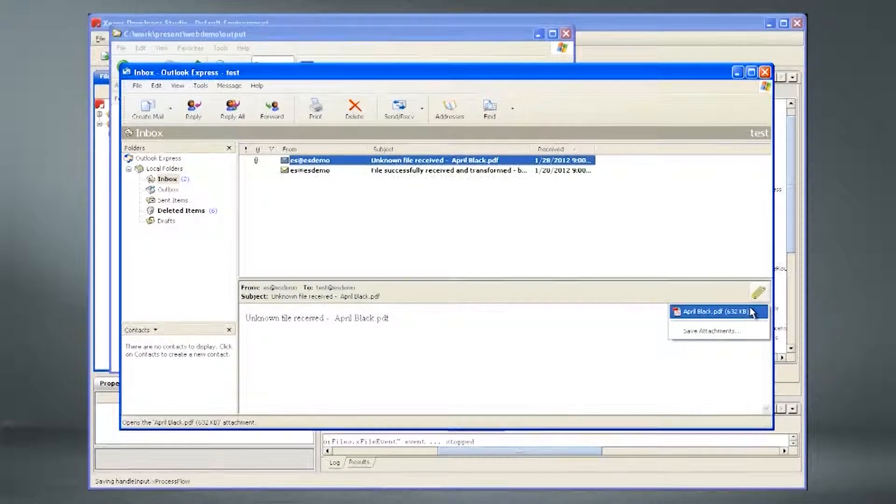
pyautogui.click(752, 313)
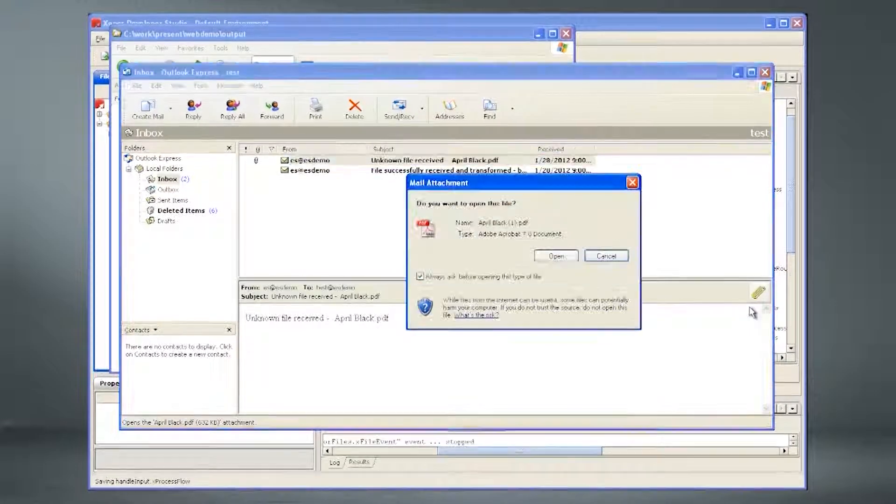
pyautogui.click(572, 256)
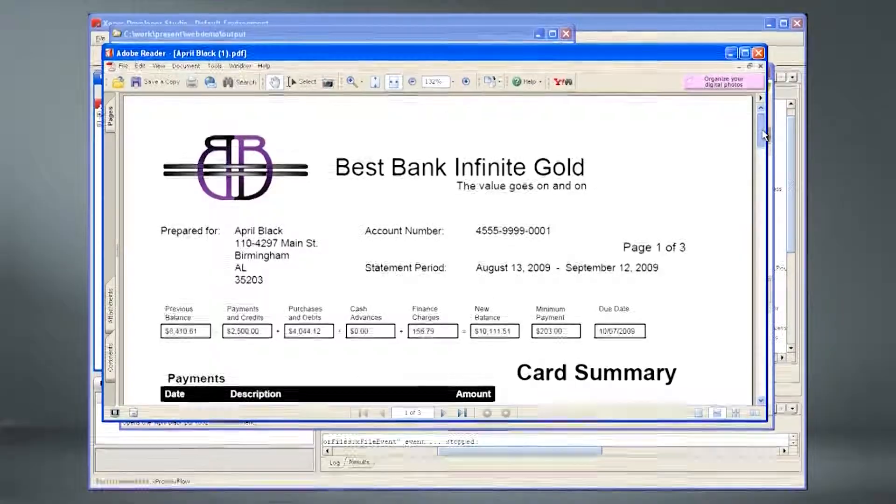
pyautogui.moveTo(762, 131); pyautogui.dragTo(766, 105)
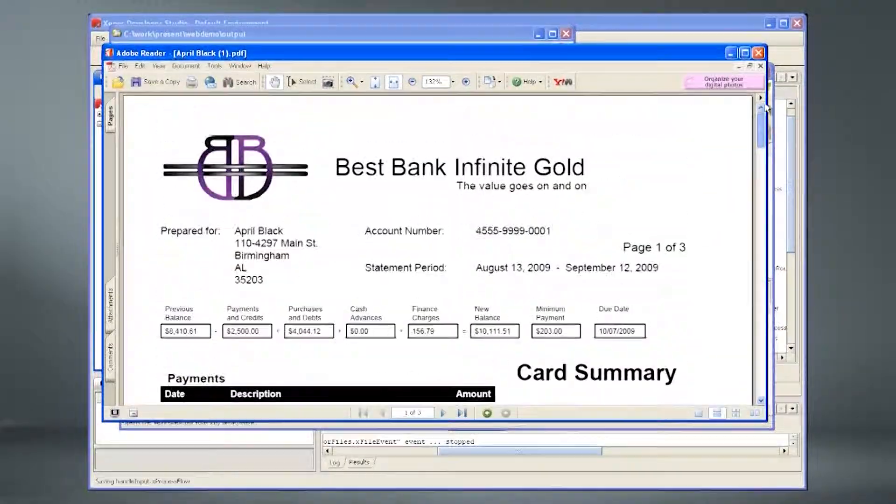
pyautogui.click(758, 53)
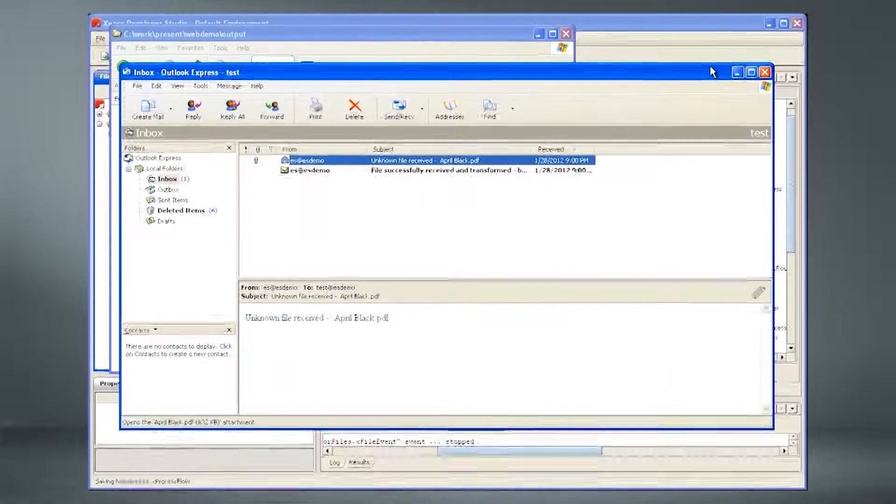